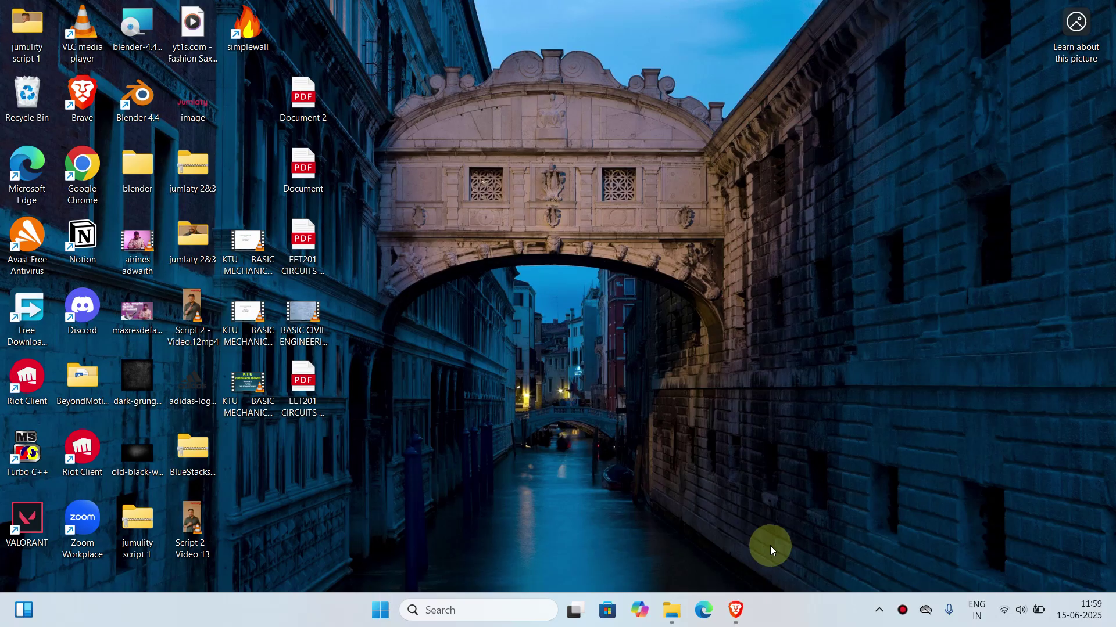
Search Brave for 'download adobe after effects' and check that Adobe's page is the top result
left_click(736, 610)
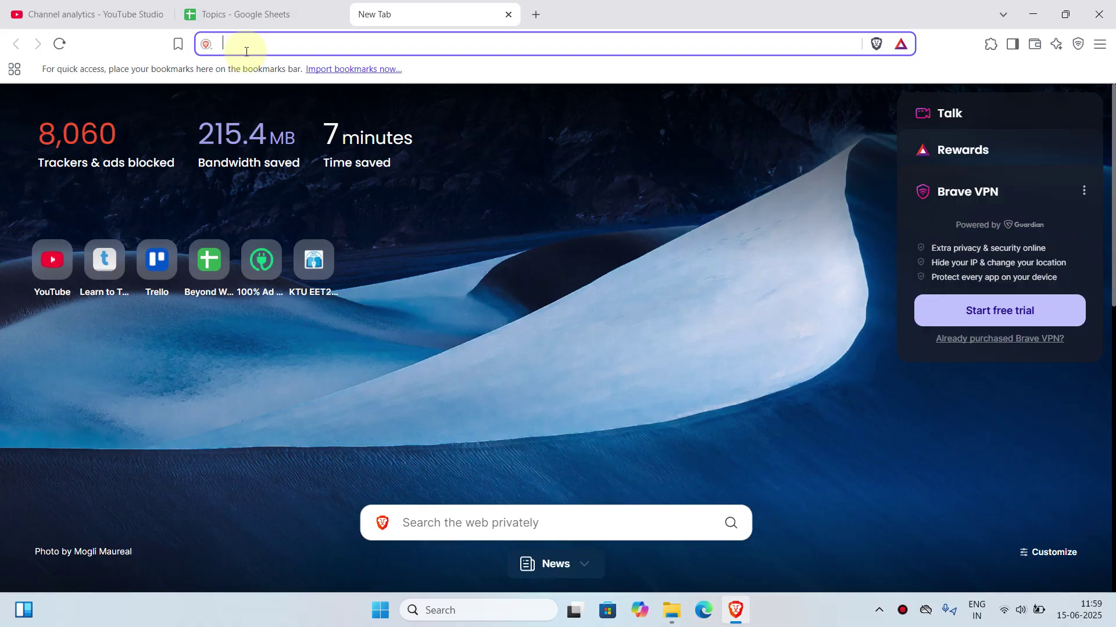
type("download ad")
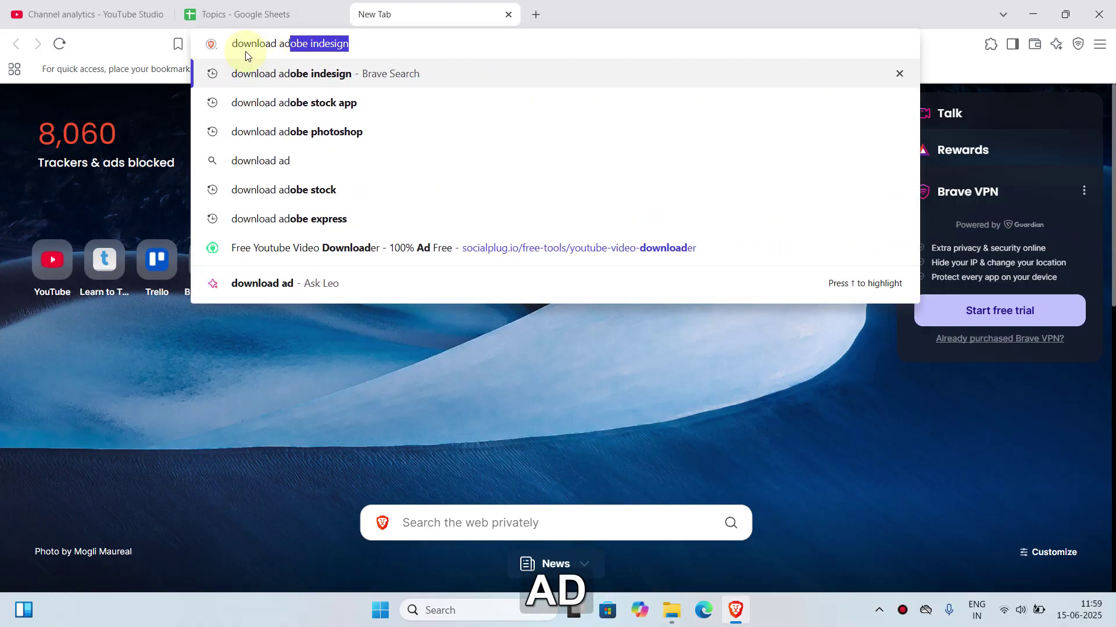
type("obe after")
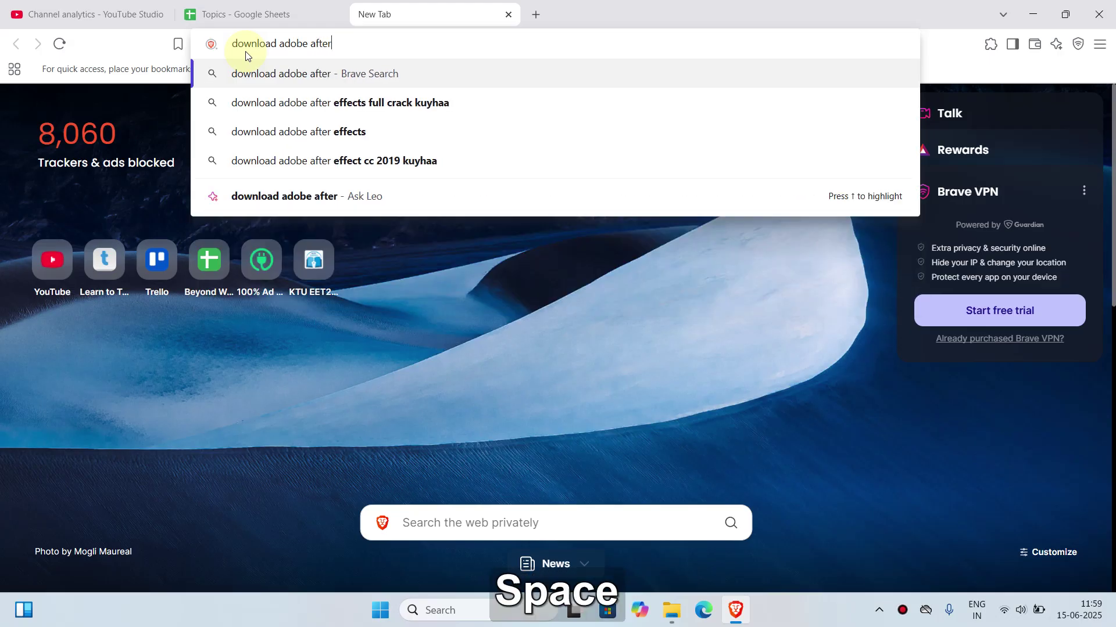
type(" effects")
key("Return")
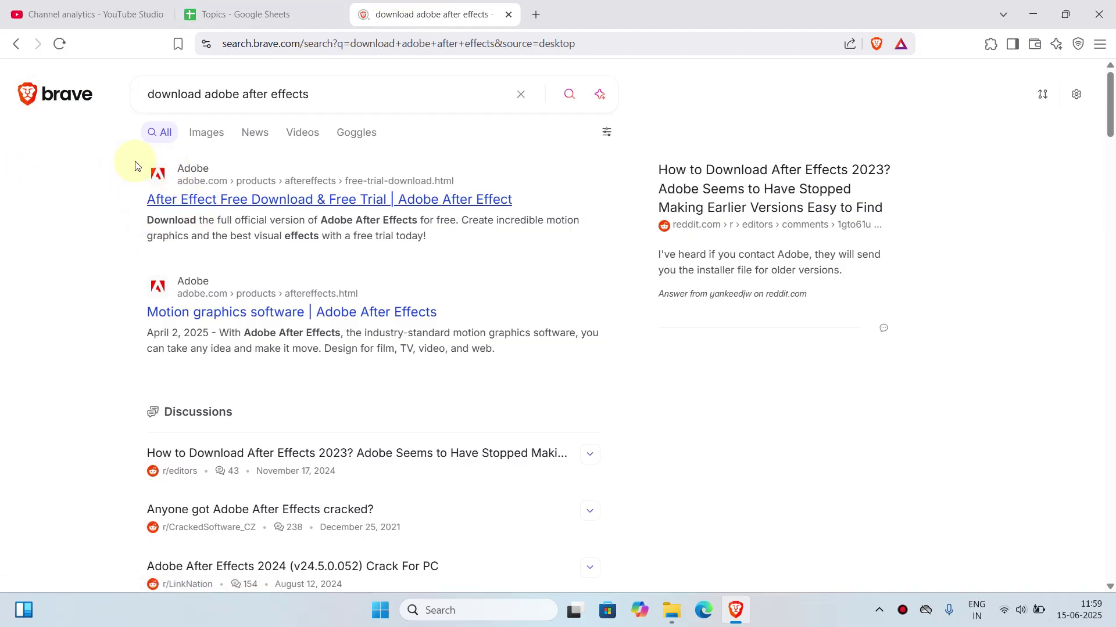
left_click_drag(124, 167, 342, 177)
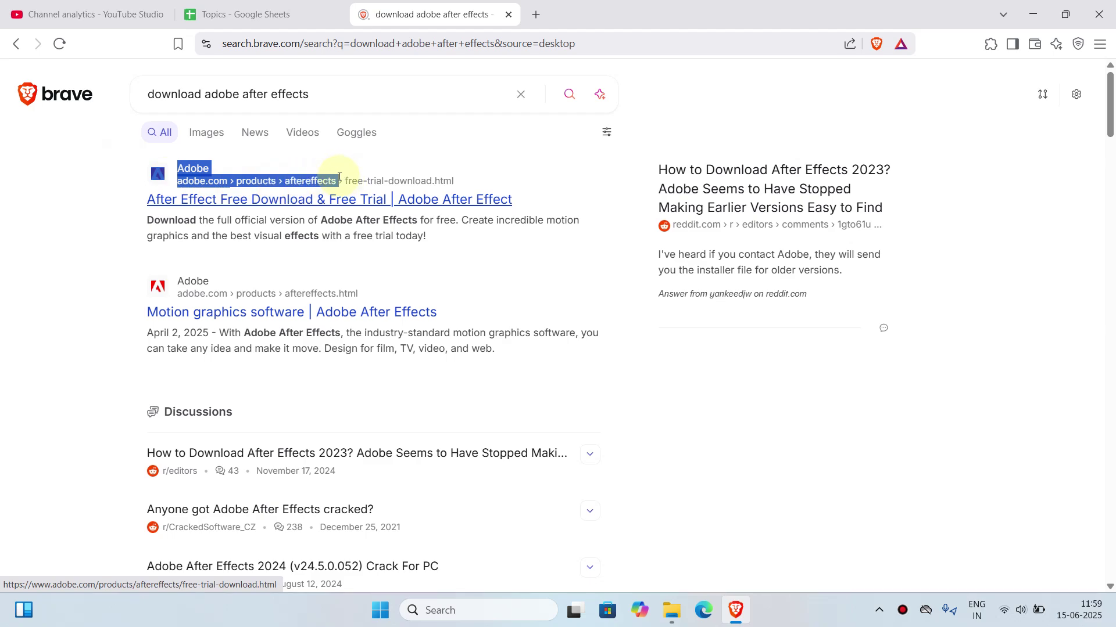
left_click(50, 257)
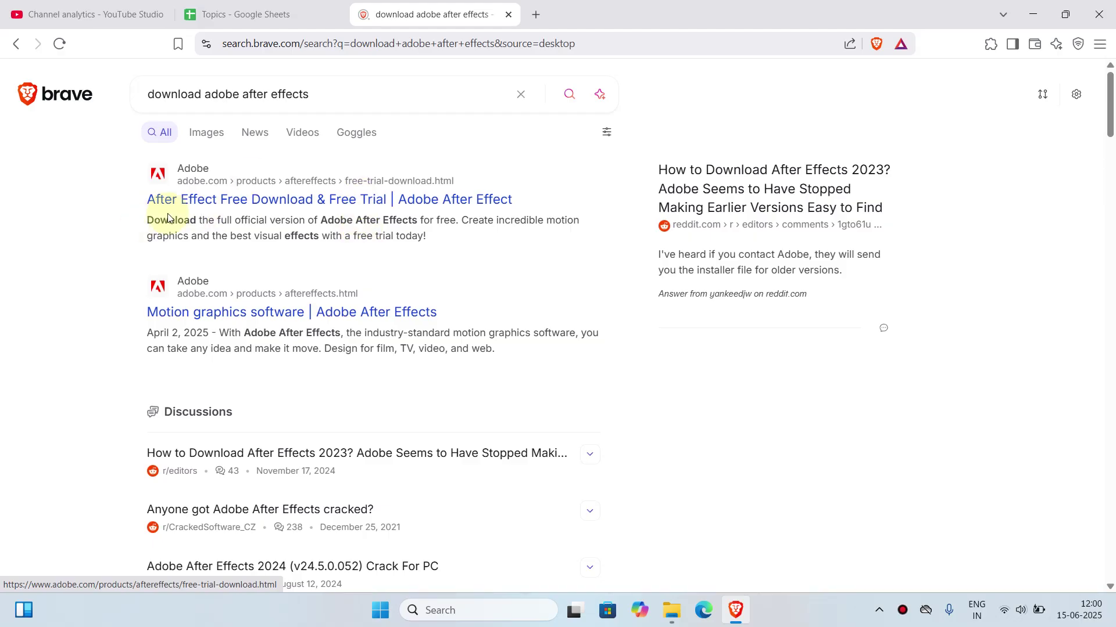
Open Adobe's After Effects free-trial result, dismiss the location-mismatch popup, and review the trial heading
left_click(204, 200)
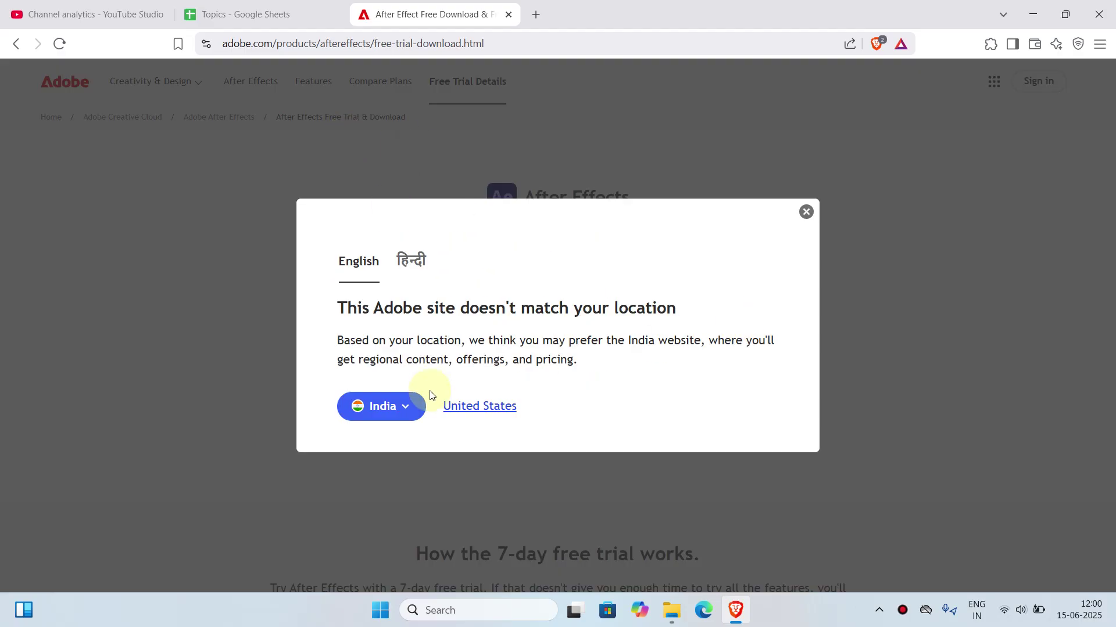
left_click(806, 211)
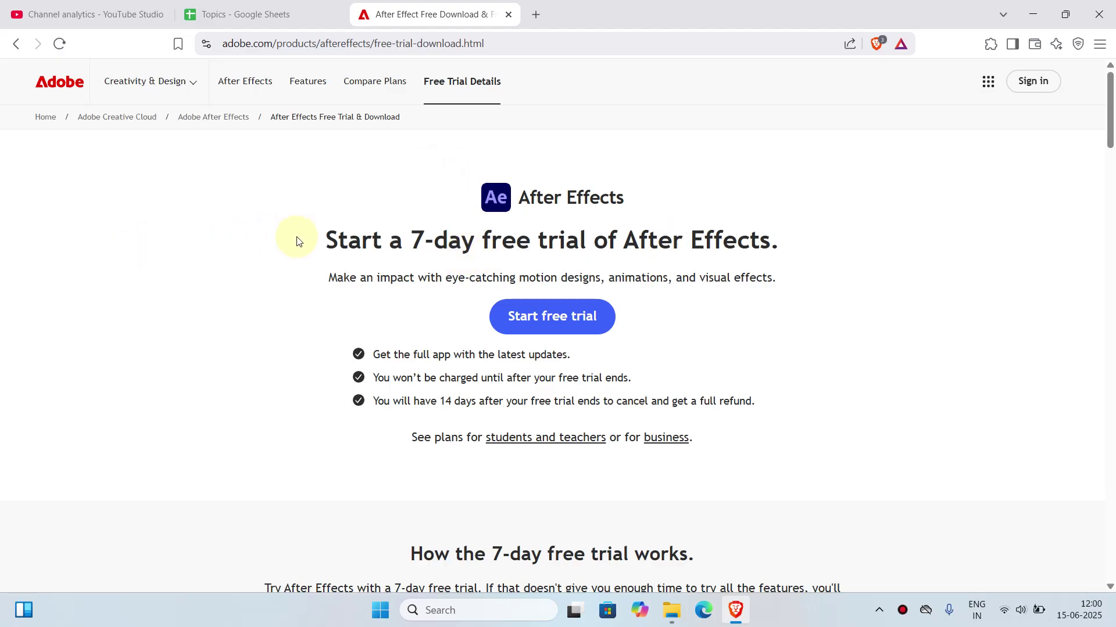
left_click_drag(301, 240, 805, 228)
left_click(812, 250)
left_click_drag(326, 277, 805, 271)
left_click(667, 331)
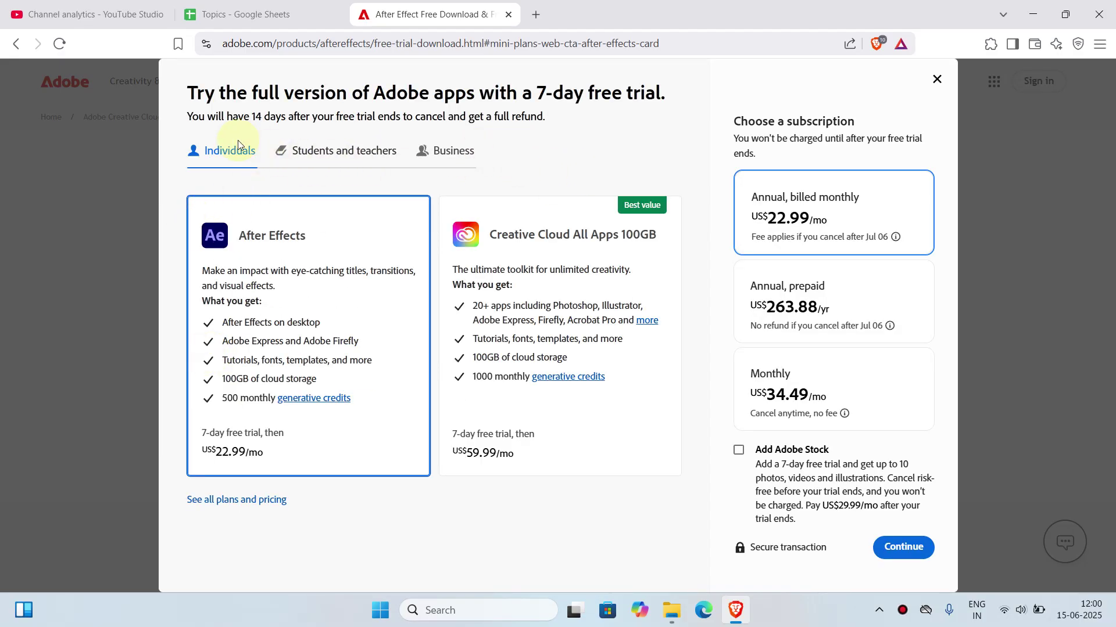
Compare the Students and teachers and Business plan tabs, then return to Individuals
left_click(372, 151)
left_click(471, 154)
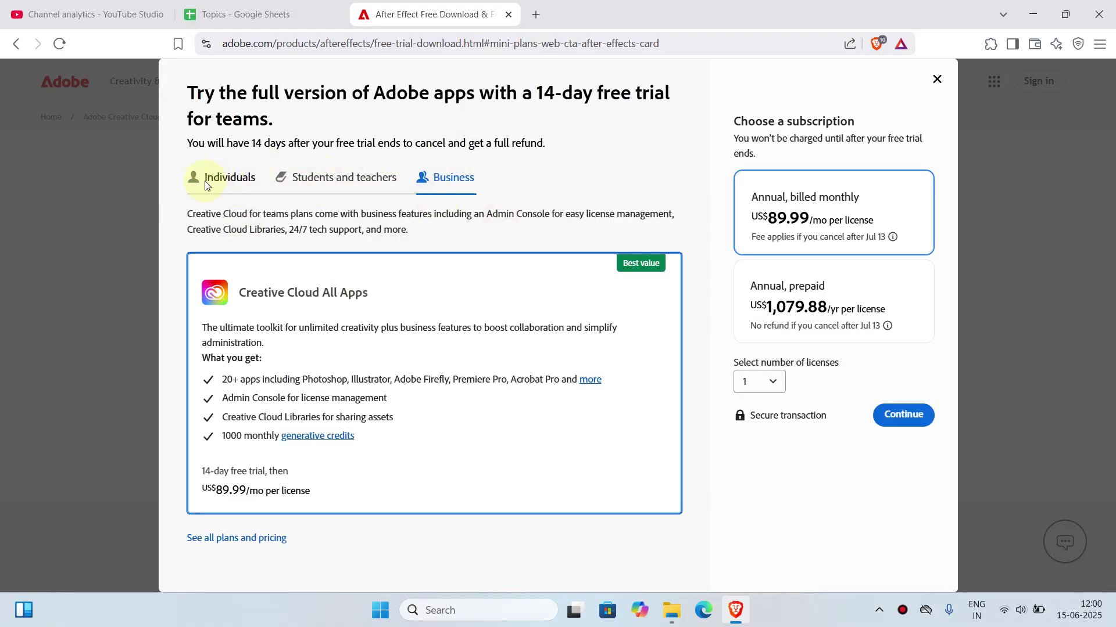
left_click(243, 184)
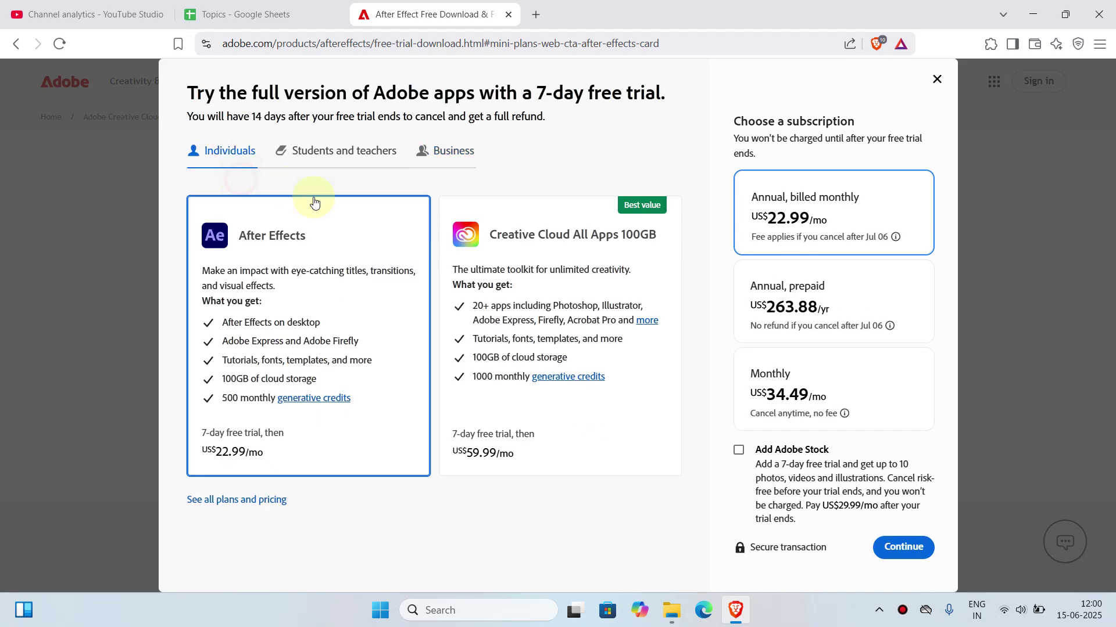
left_click(348, 162)
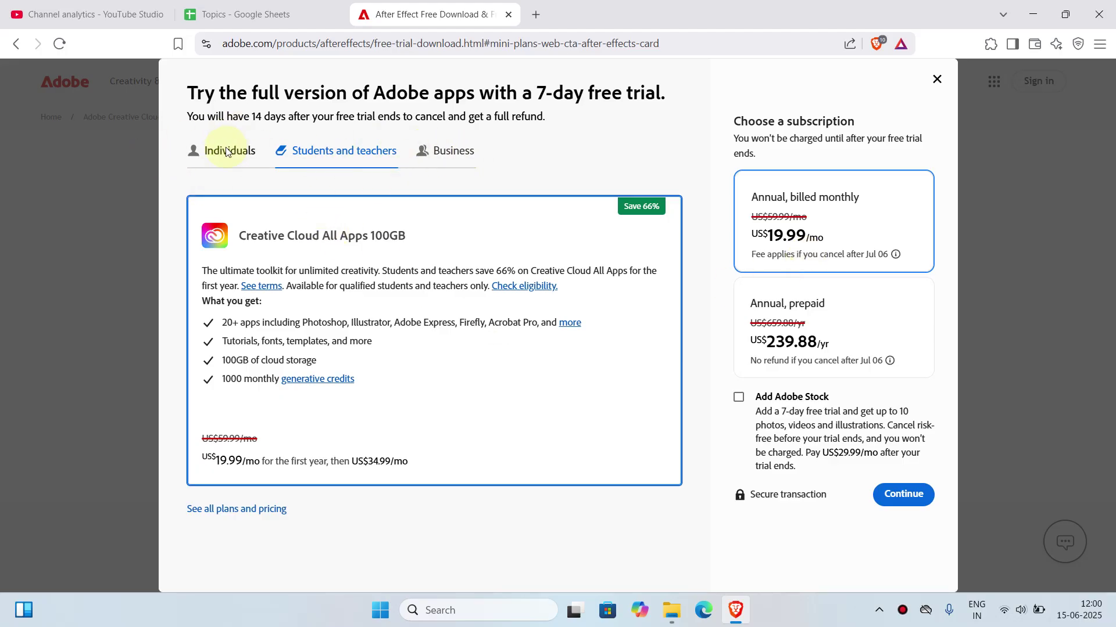
left_click(223, 164)
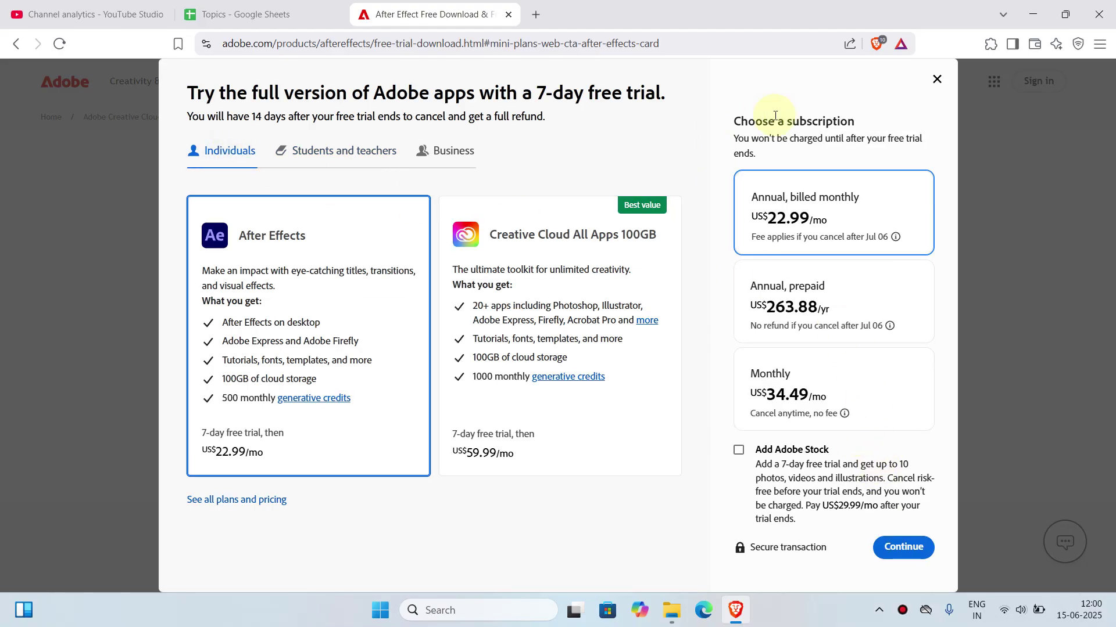
Choose the Annual, billed monthly subscription at US$22.99/mo and continue to checkout
left_click_drag(729, 119, 934, 166)
left_click(884, 161)
left_click(788, 388)
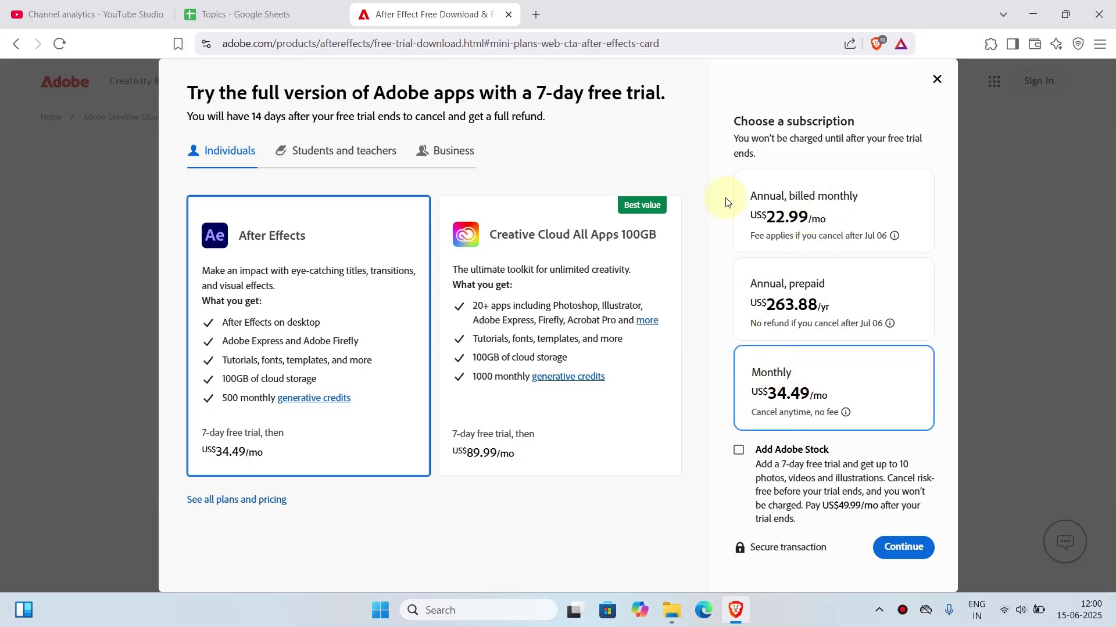
left_click(799, 205)
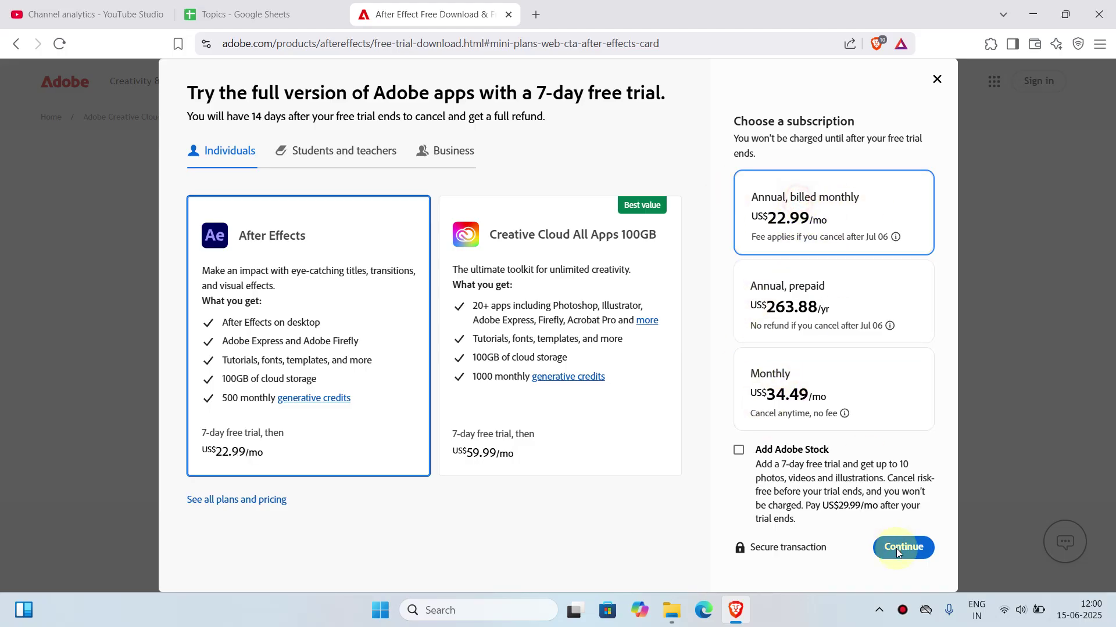
left_click(902, 552)
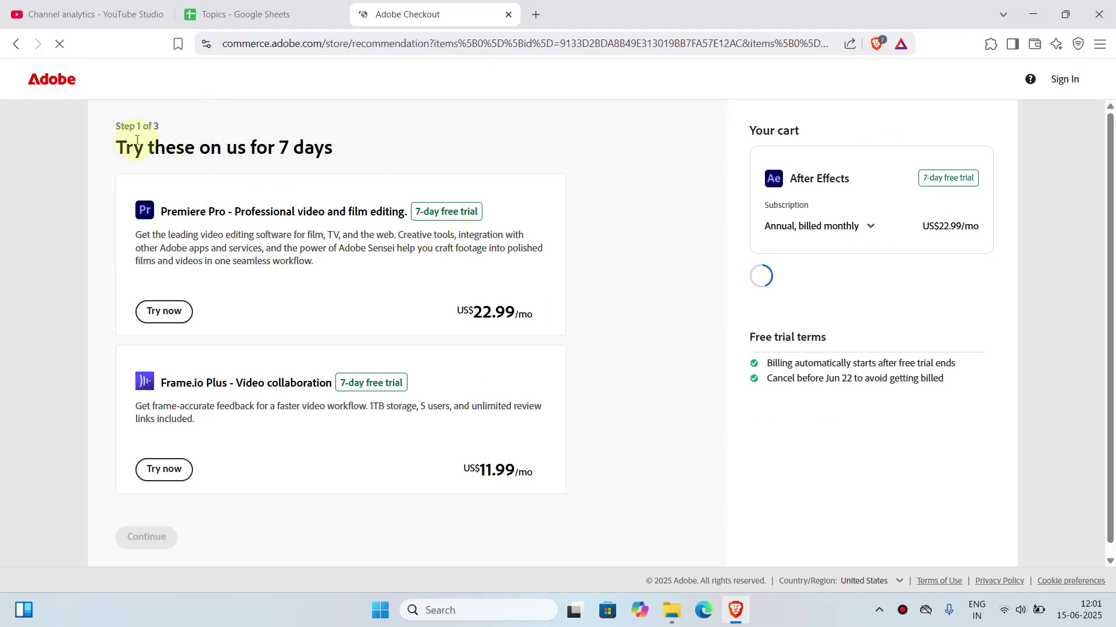
Review the cart's 7-day free trial, US$0.00 due now and US$22.99/mo later, then skip the suggested products
left_click_drag(111, 149, 337, 148)
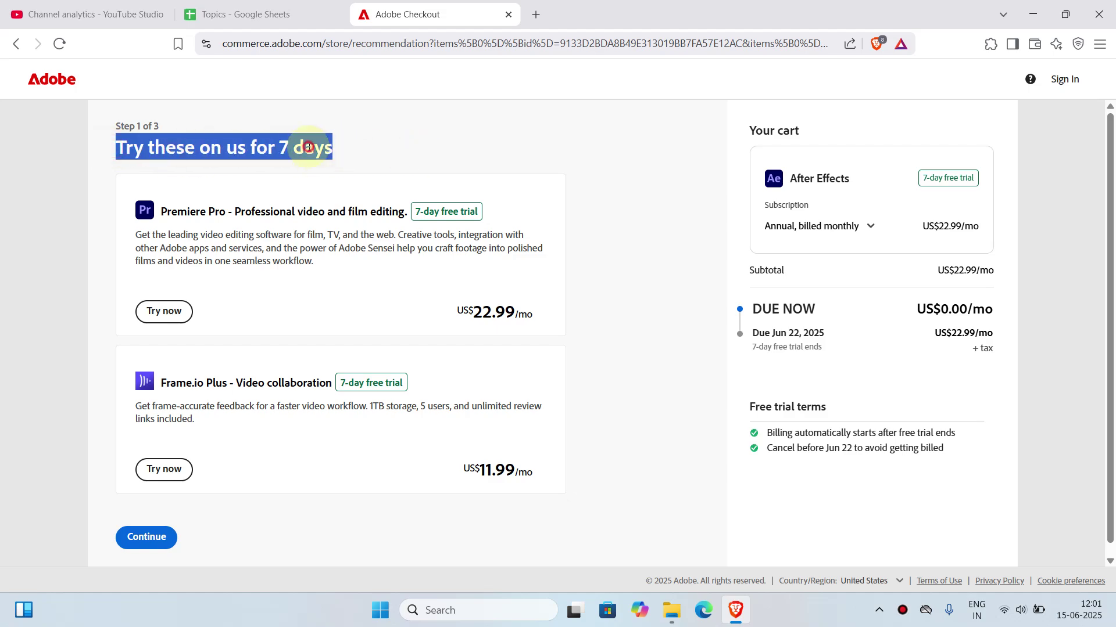
left_click(643, 289)
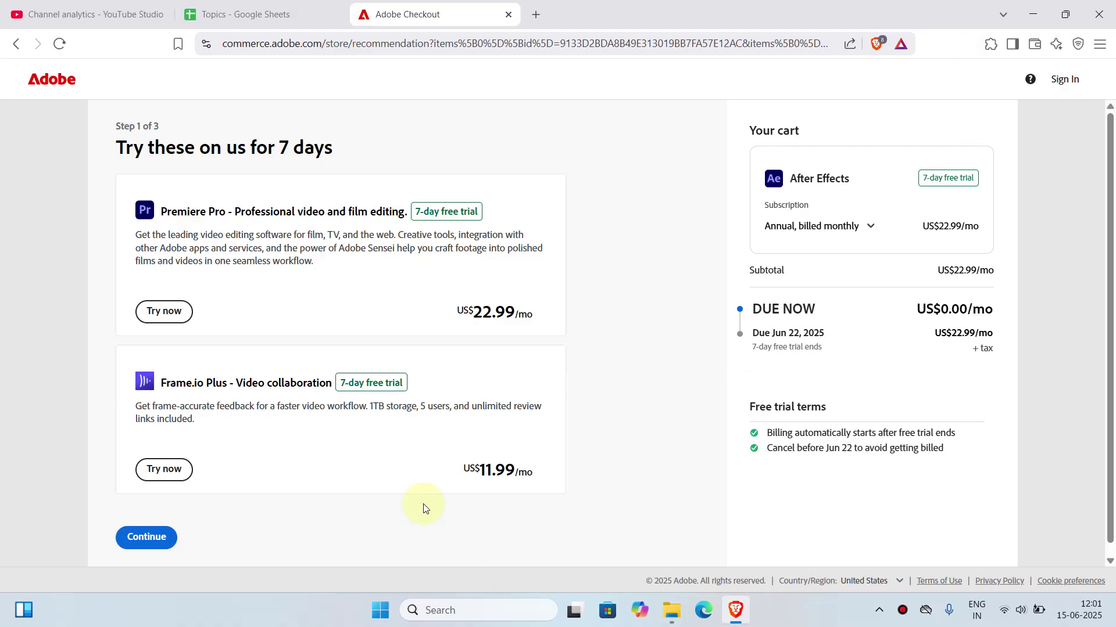
left_click_drag(915, 309, 1002, 312)
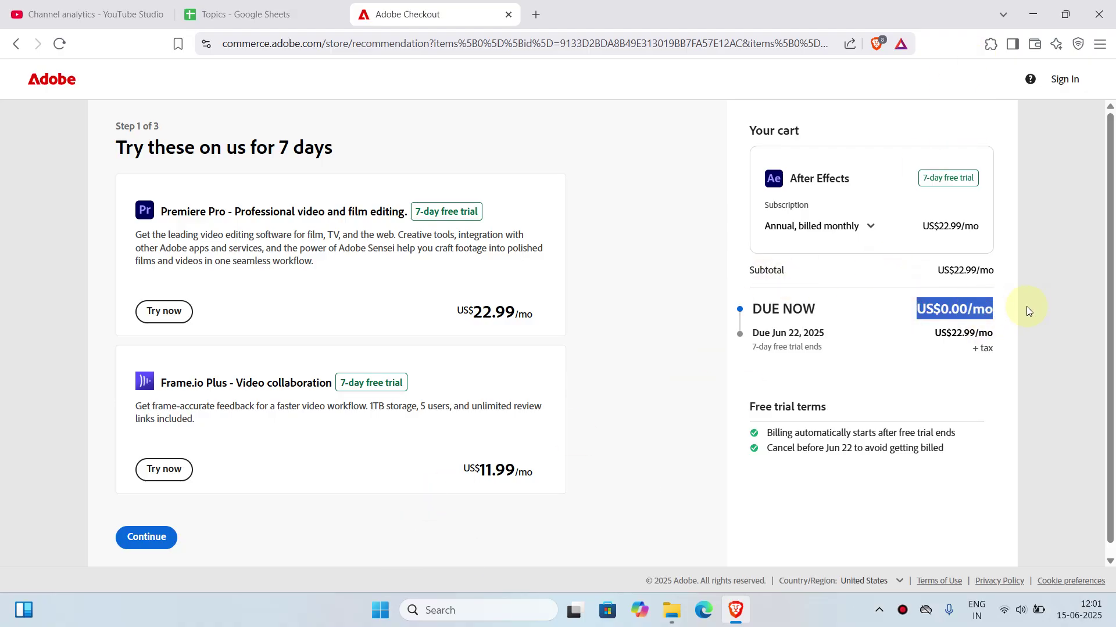
left_click_drag(930, 176, 1005, 175)
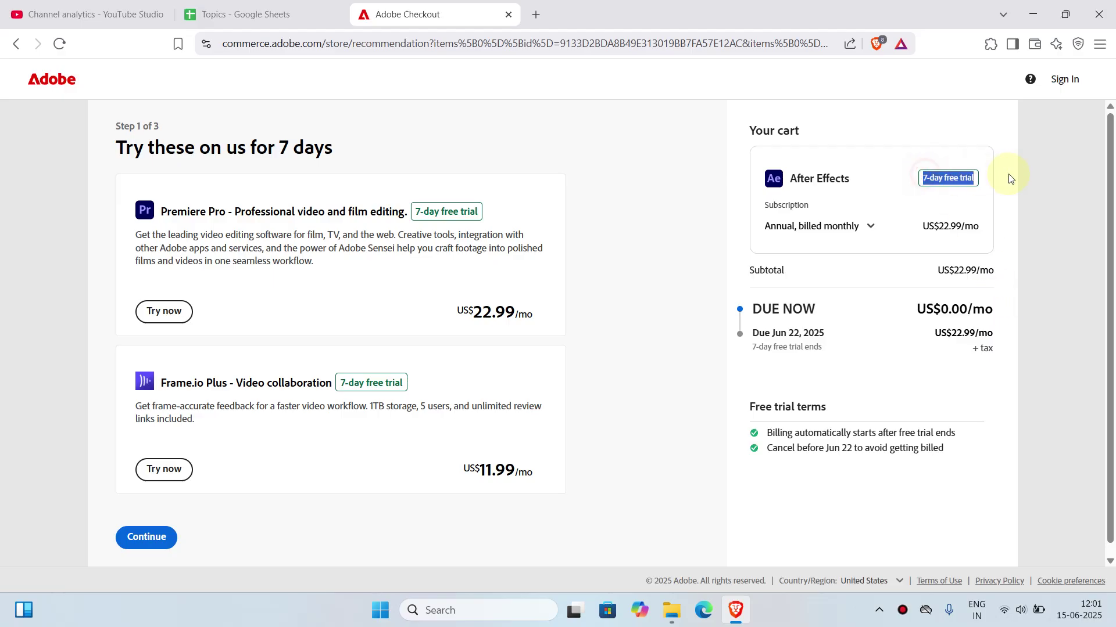
left_click(1011, 276)
left_click_drag(951, 333, 983, 334)
left_click(1018, 357)
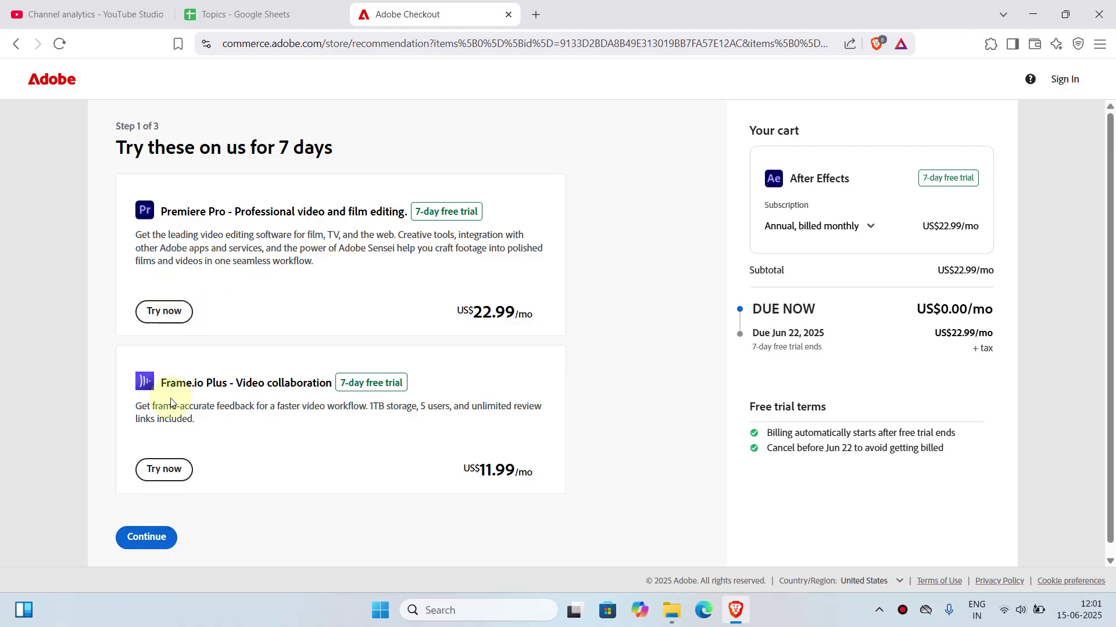
left_click(138, 538)
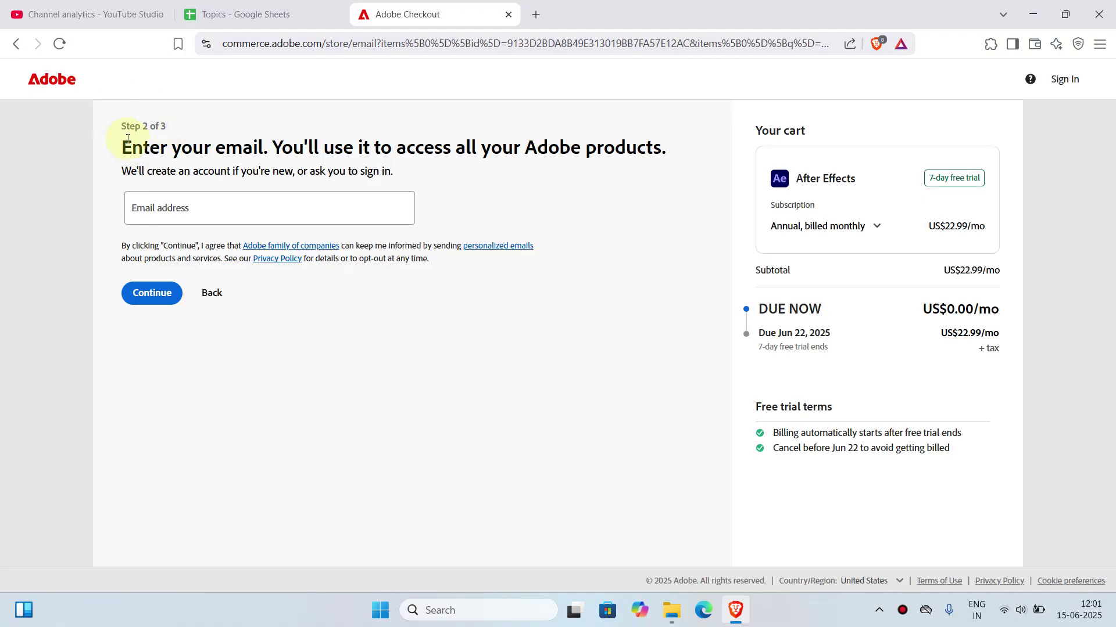
Fill the email address field from the saved autofill suggestion and submit it
left_click_drag(122, 146, 273, 143)
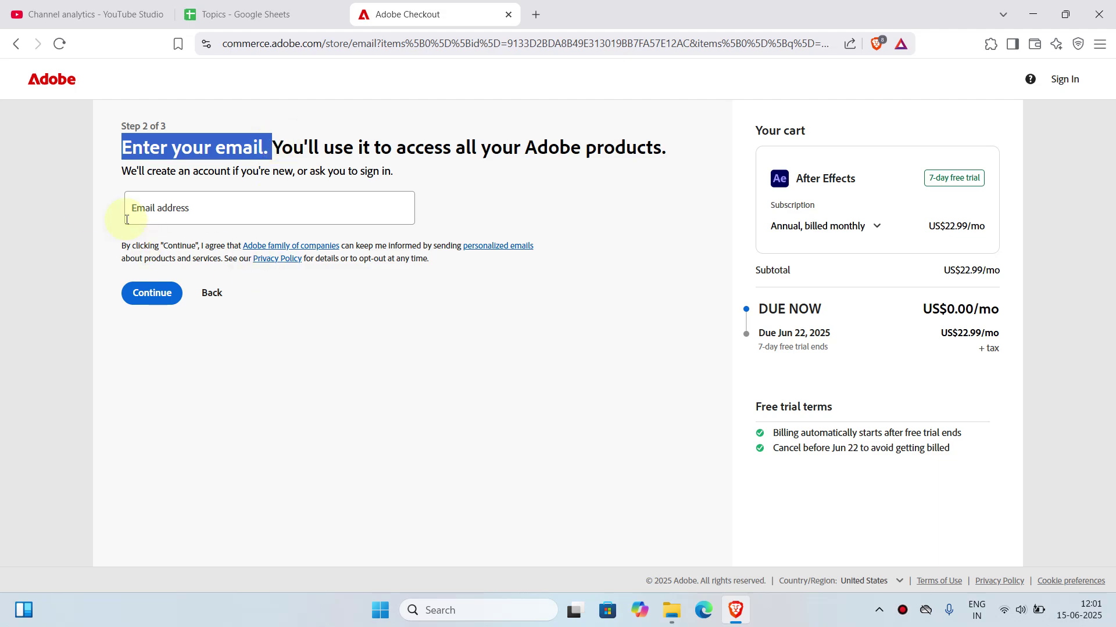
left_click(167, 234)
left_click(167, 210)
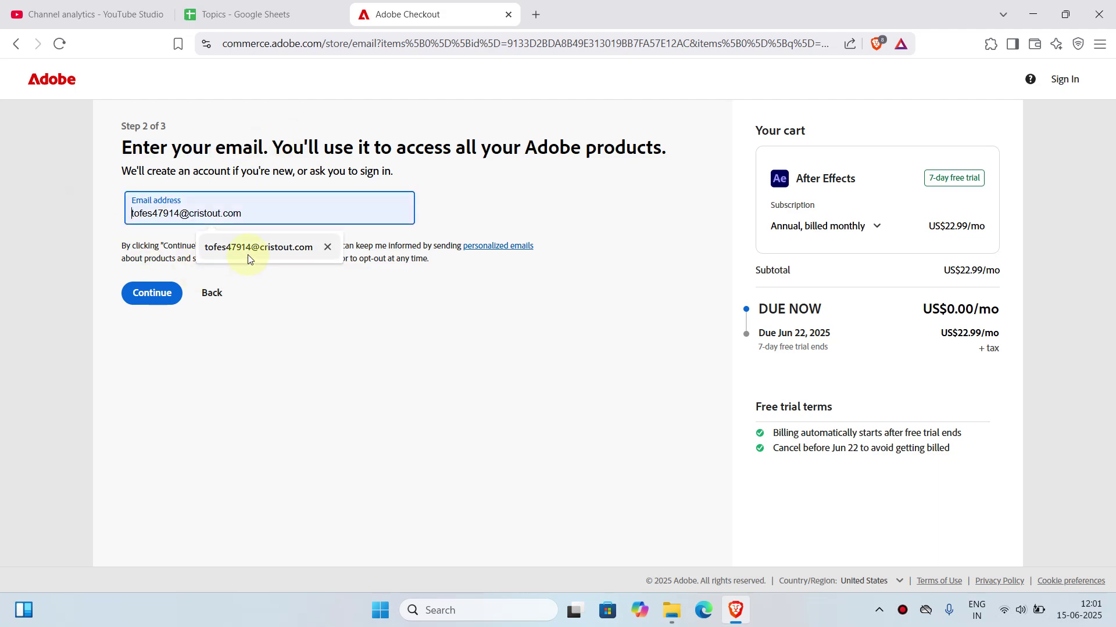
left_click(250, 248)
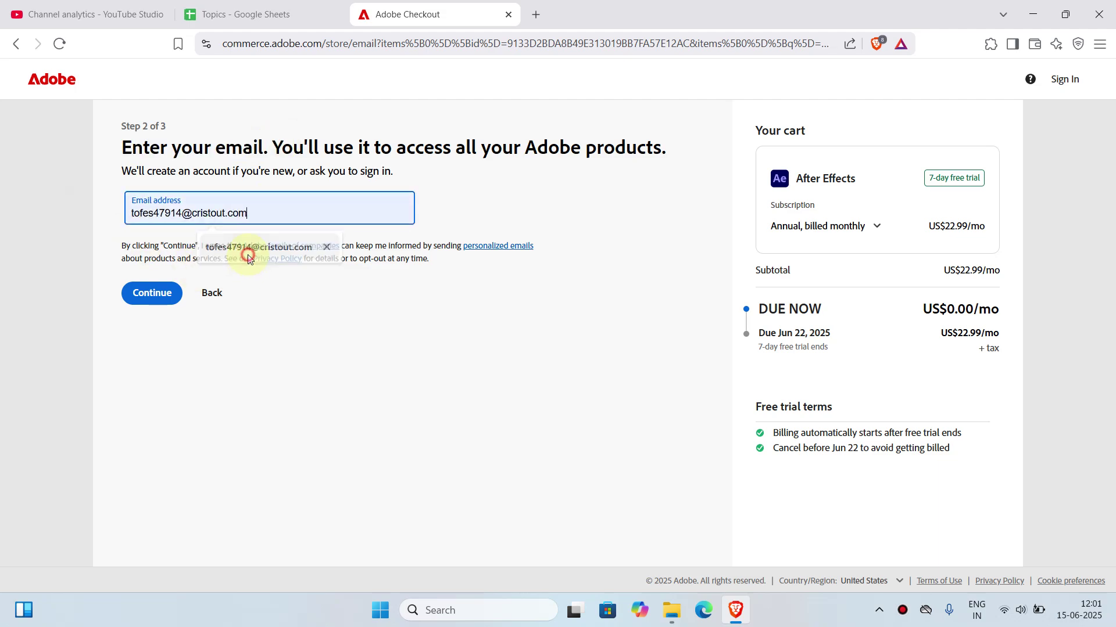
left_click(150, 304)
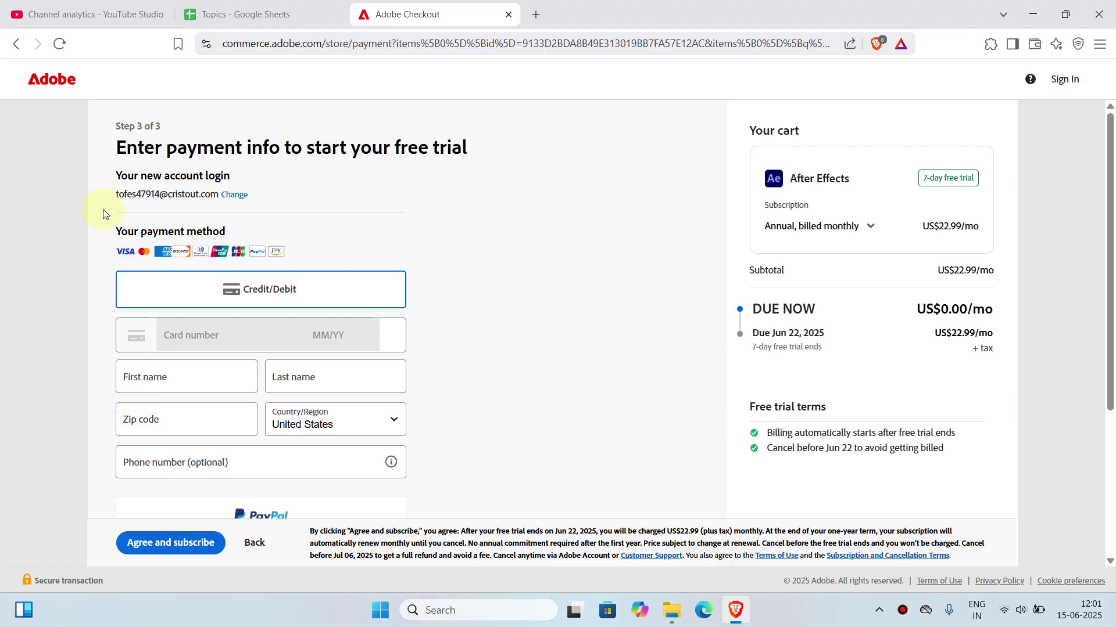
Select Credit/Debit payment and pass through card, expiry, name, zip, country and phone fields leaving them empty
left_click(282, 291)
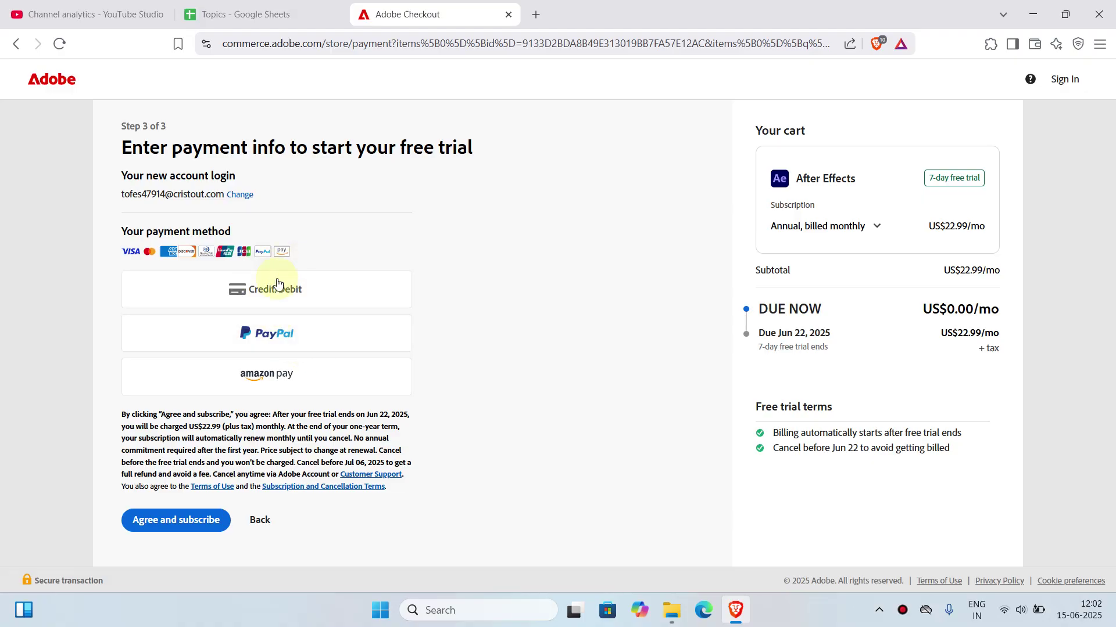
left_click(264, 293)
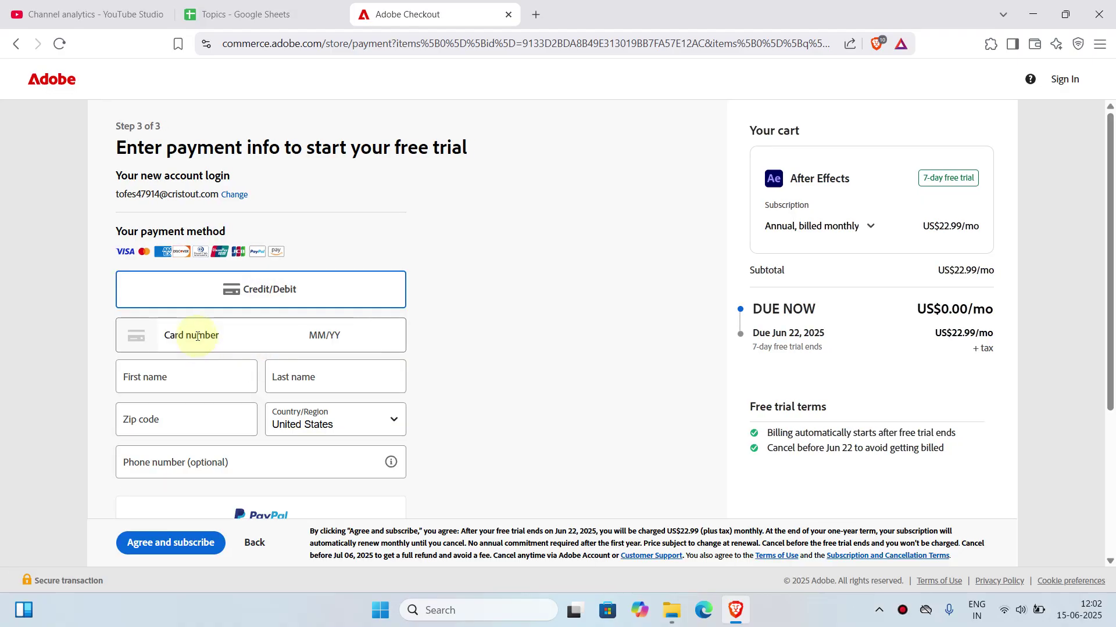
left_click(350, 334)
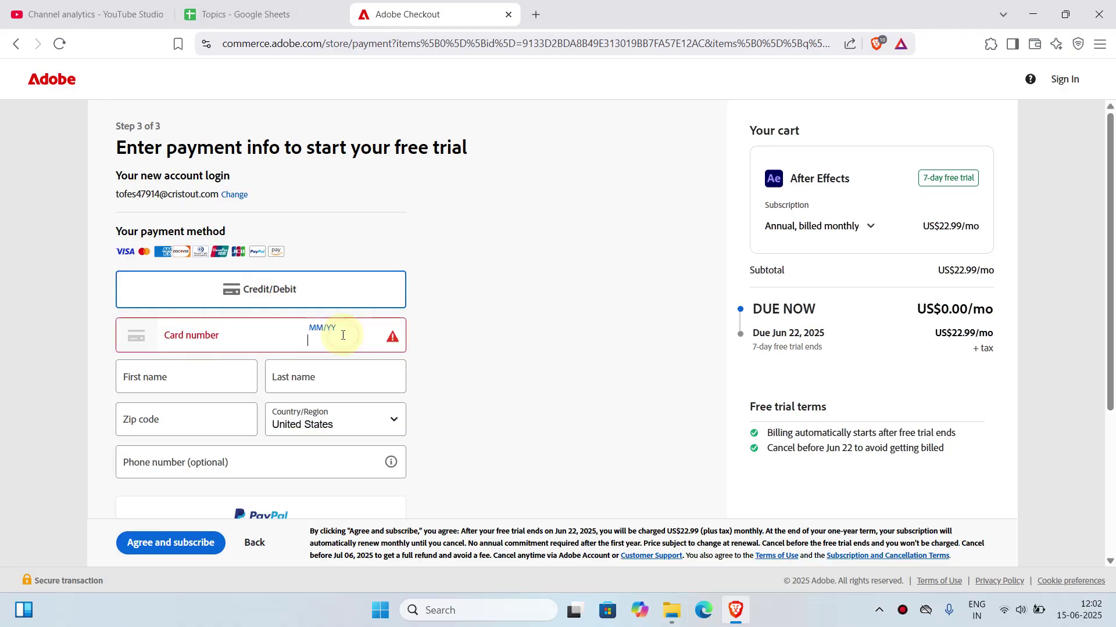
left_click(167, 378)
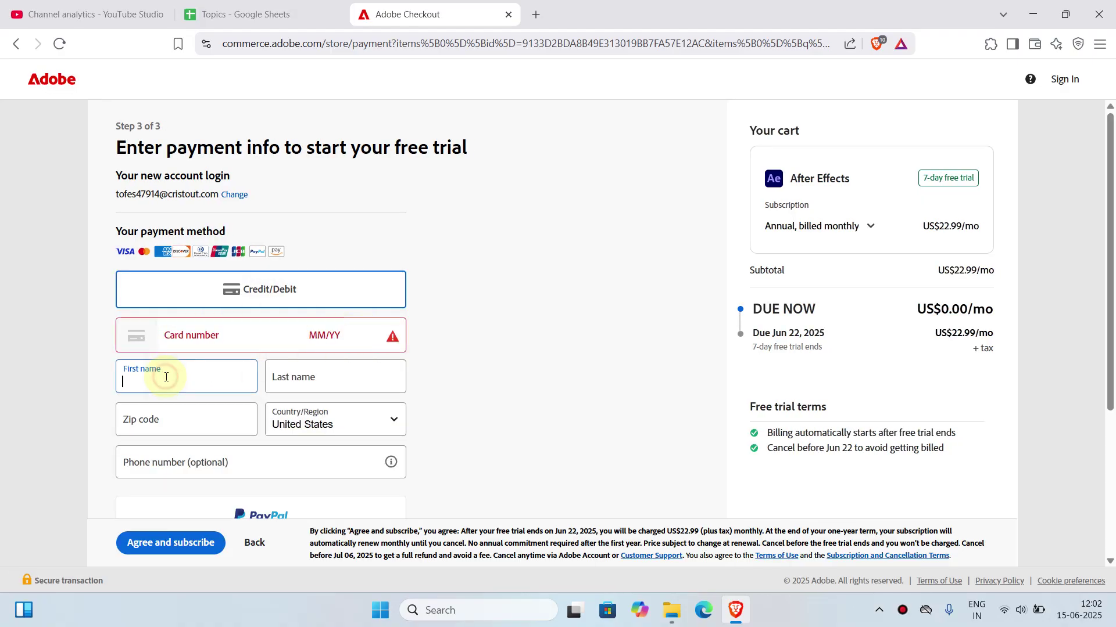
left_click(311, 365)
left_click(178, 418)
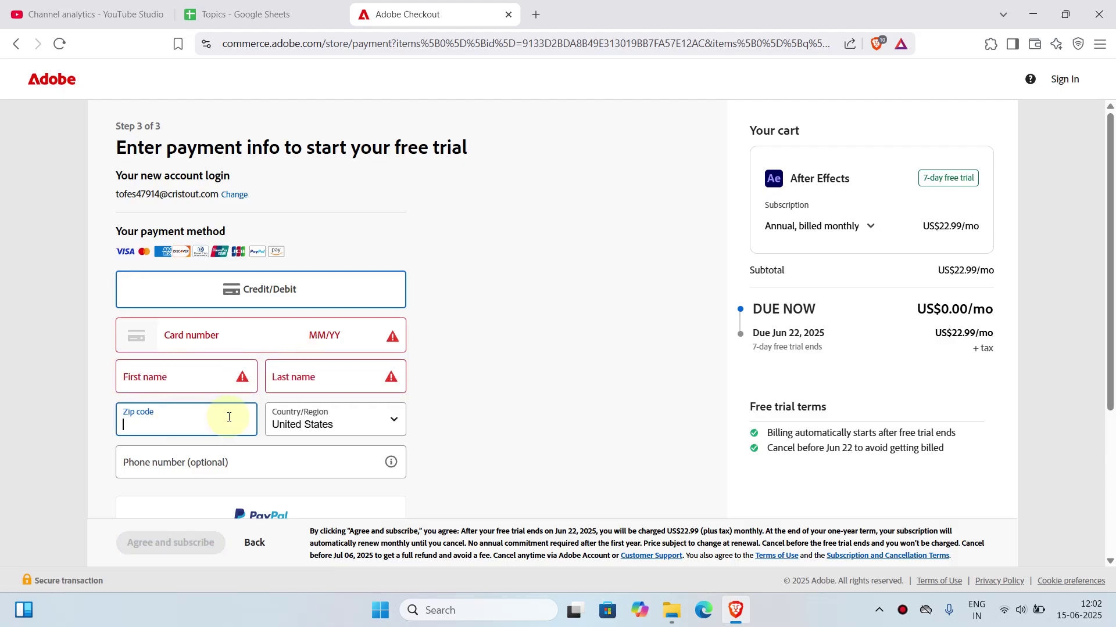
left_click(324, 429)
left_click(443, 406)
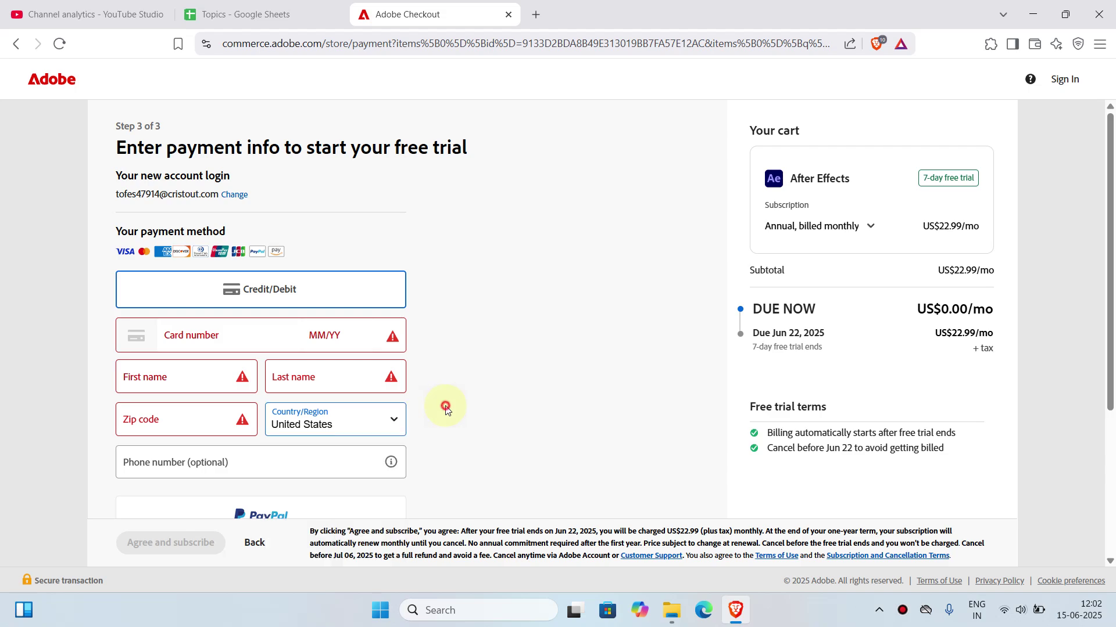
left_click(149, 459)
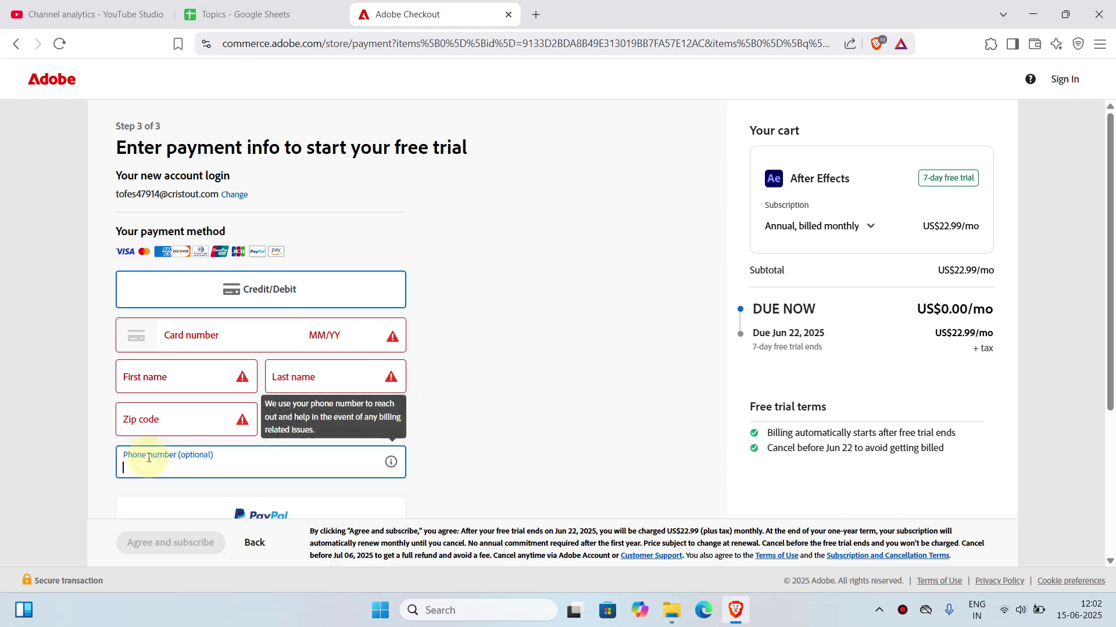
left_click(80, 451)
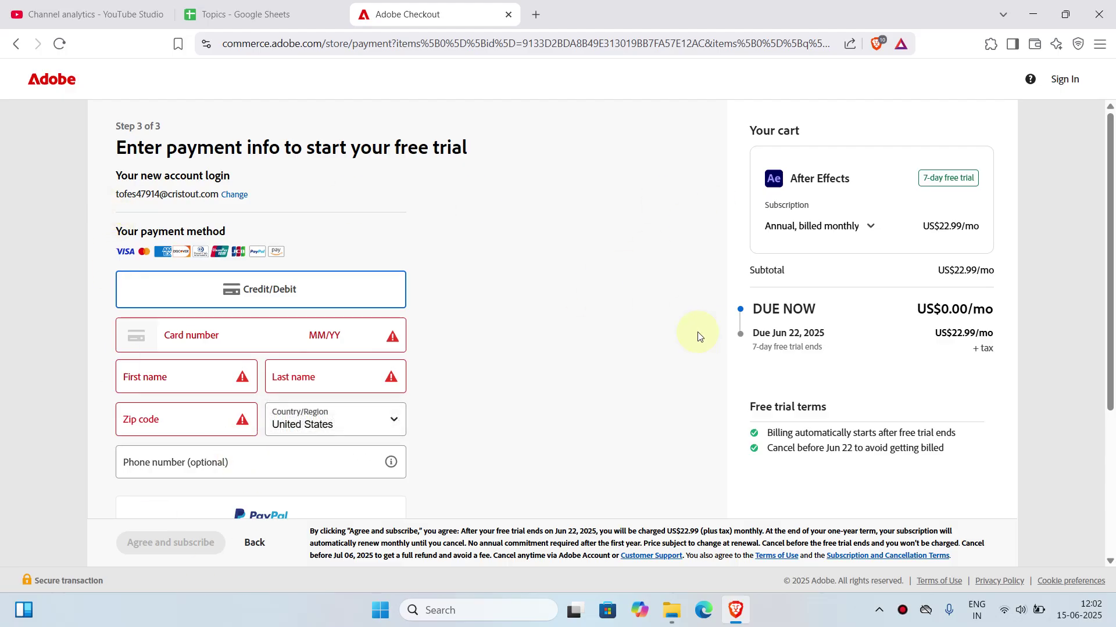
scroll(1108, 214, "down", 3)
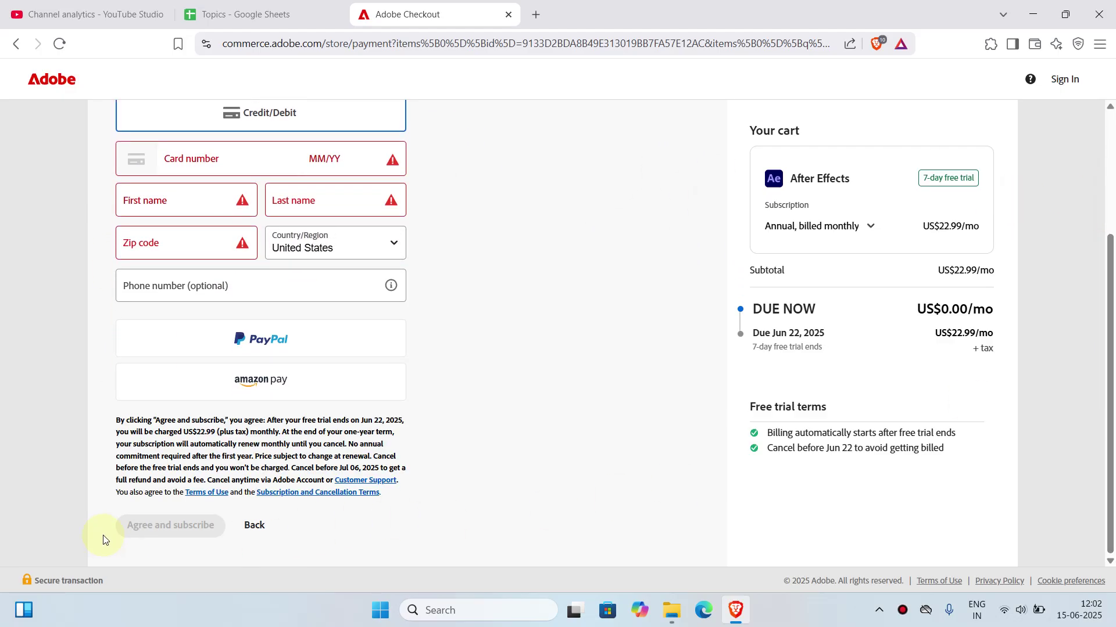